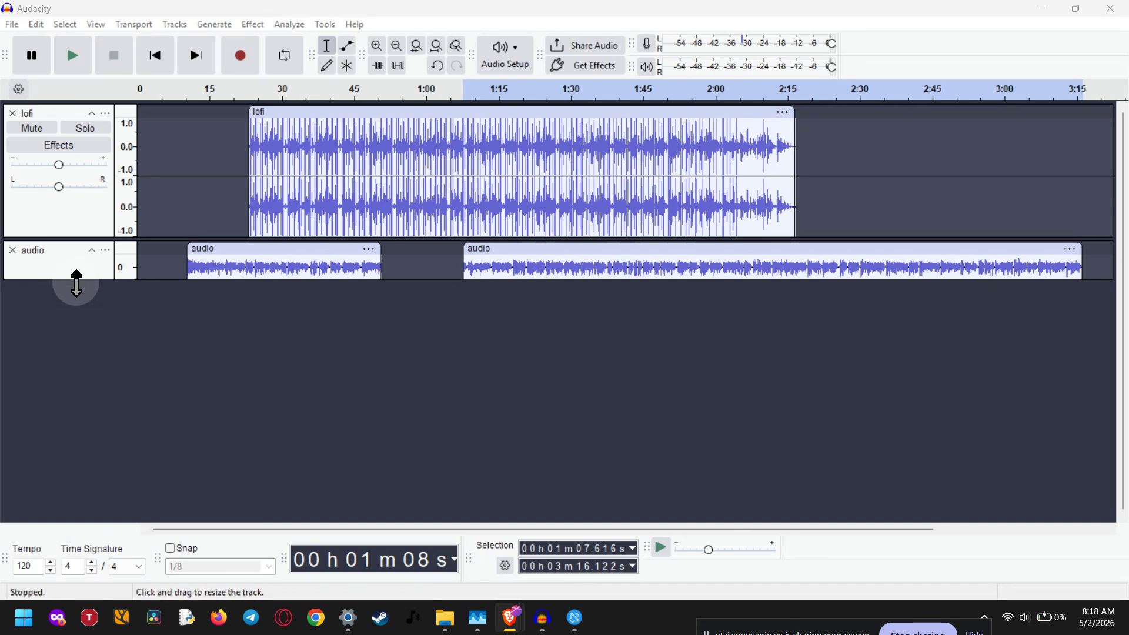
Enlarge the audio track and move its two clips earlier so the first starts at zero and the second follows directly after it.
drag(76, 284, 58, 363)
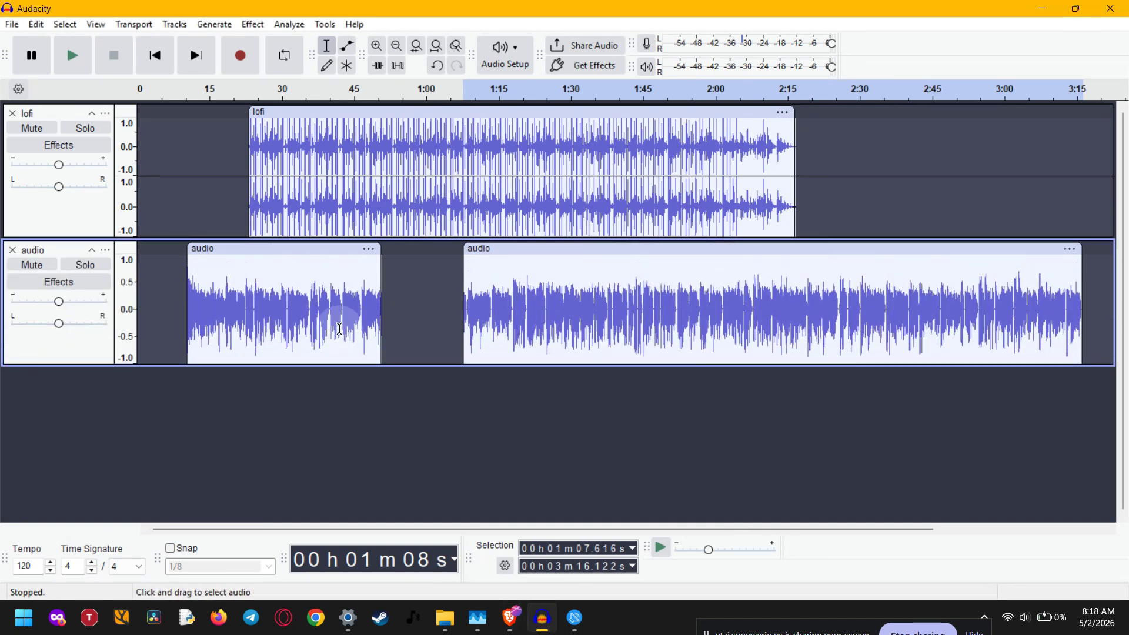
drag(327, 249, 303, 255)
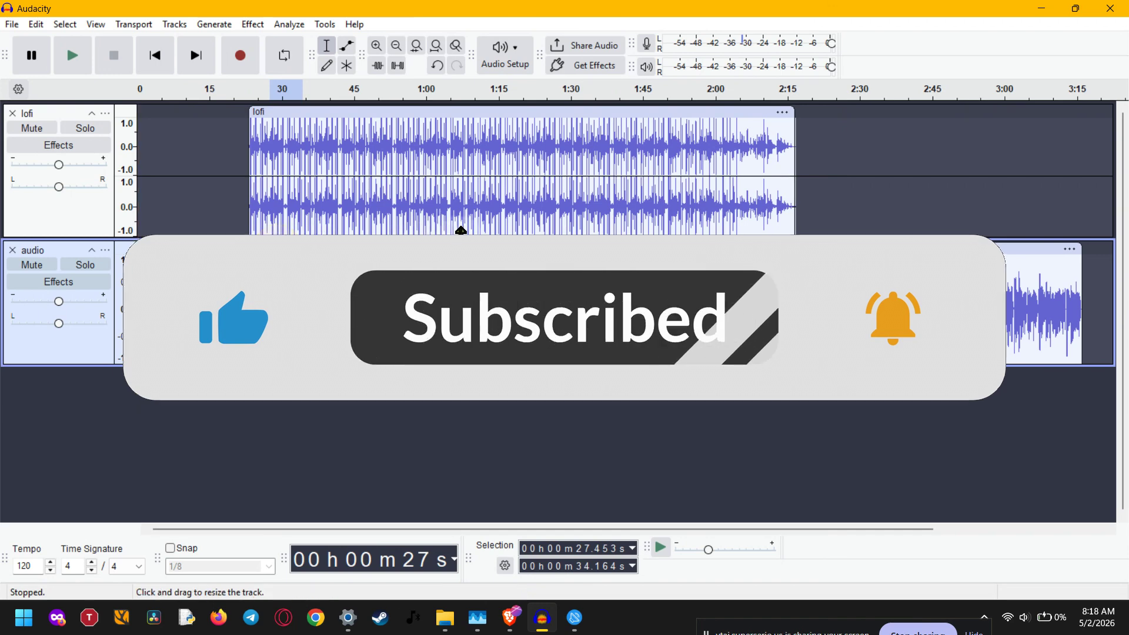
drag(479, 250, 352, 254)
Select about 38.7 to 42.7 s across the boundary between the two audio clips and join them into one clip.
scroll(304, 313, up, 2)
click(389, 319)
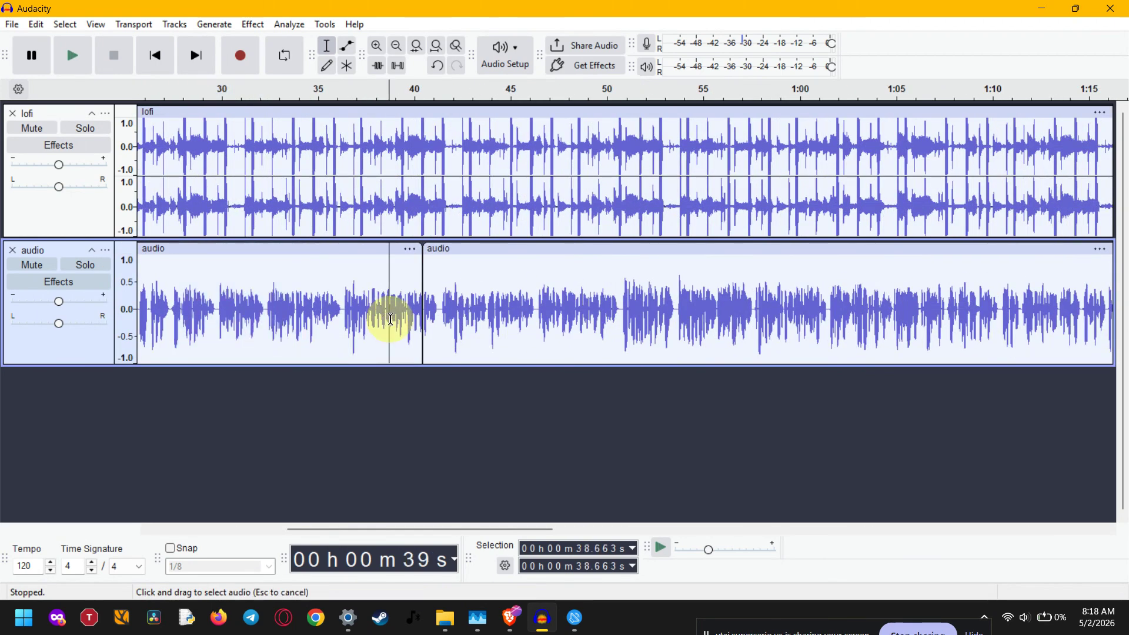
drag(390, 319, 462, 313)
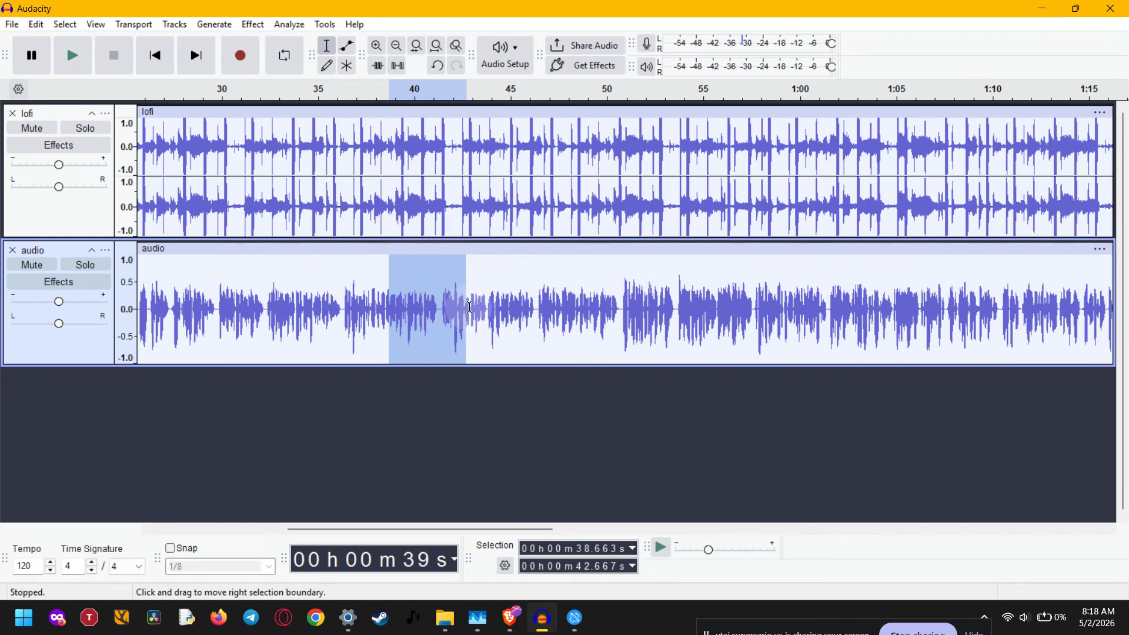
Try selecting short quiet gaps in the audio track, about 42.55 to 42.64 s and 42.82 to 42.93 s.
scroll(465, 309, up, 3)
scroll(501, 304, up, 3)
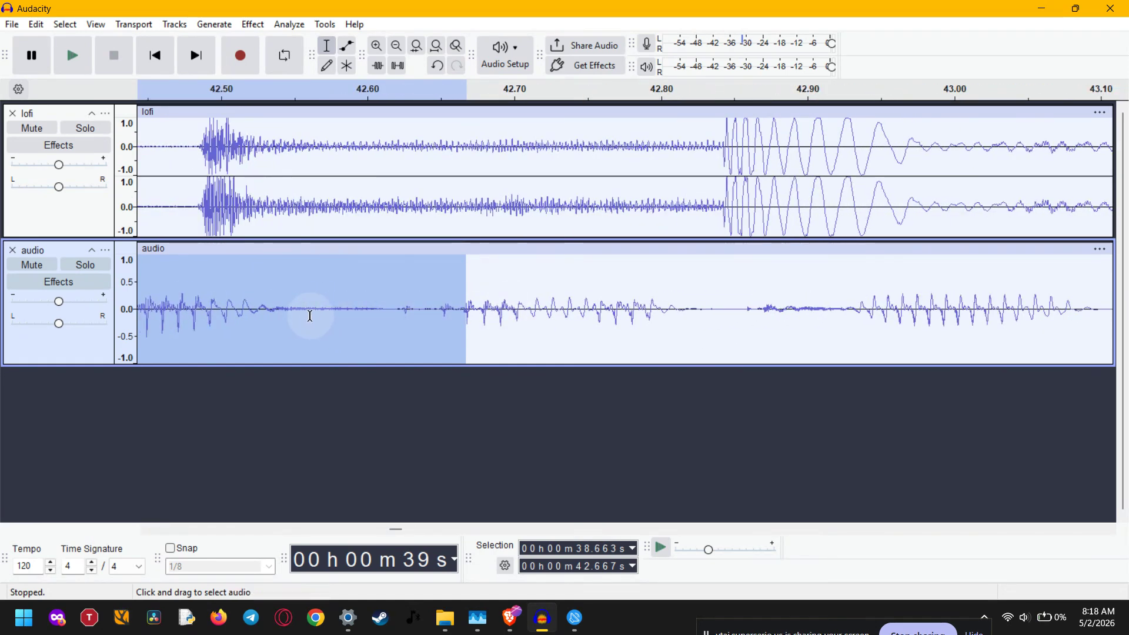
drag(288, 312, 426, 314)
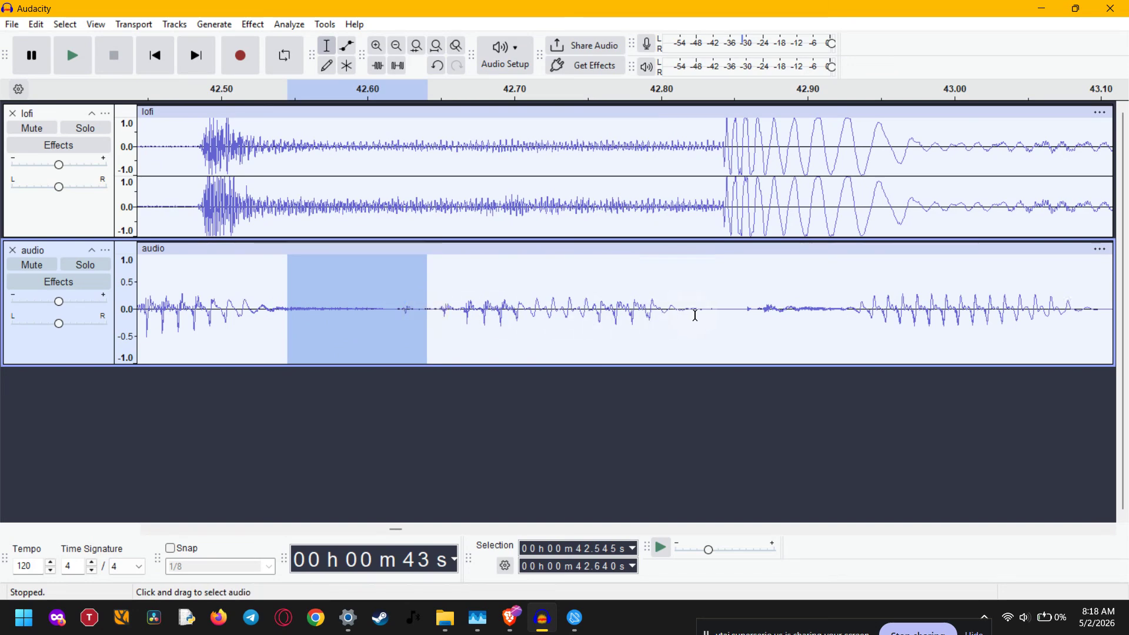
drag(696, 311, 852, 310)
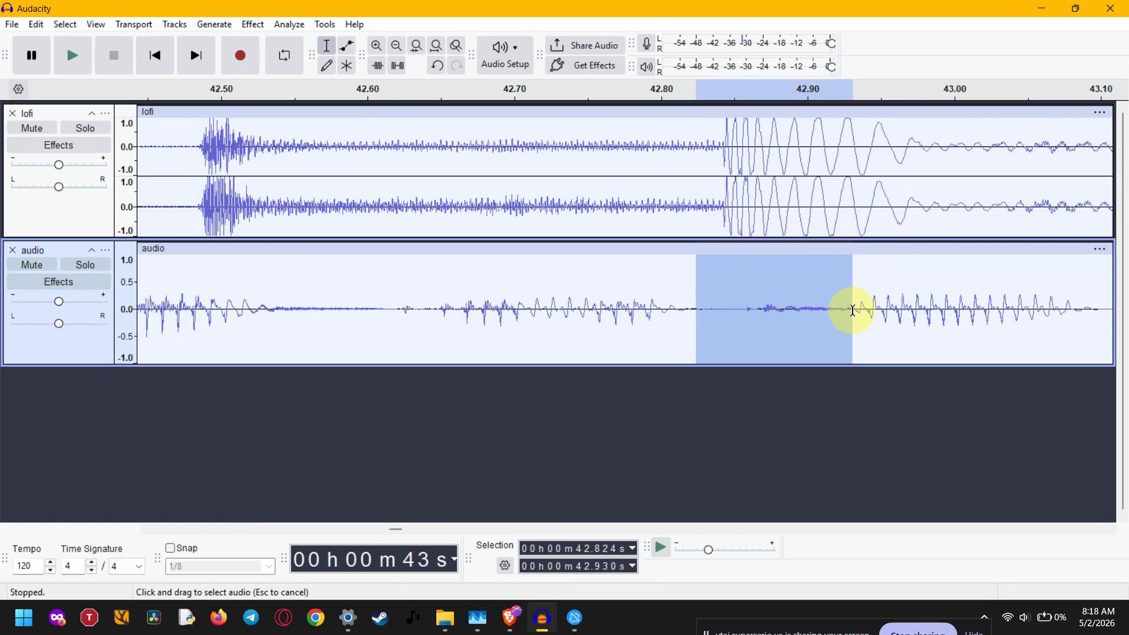
drag(852, 310, 853, 310)
Select the silent gap from about 46.14 to 46.47 s in the audio track and capture it as the Noise Reduction profile.
scroll(853, 309, down, 2)
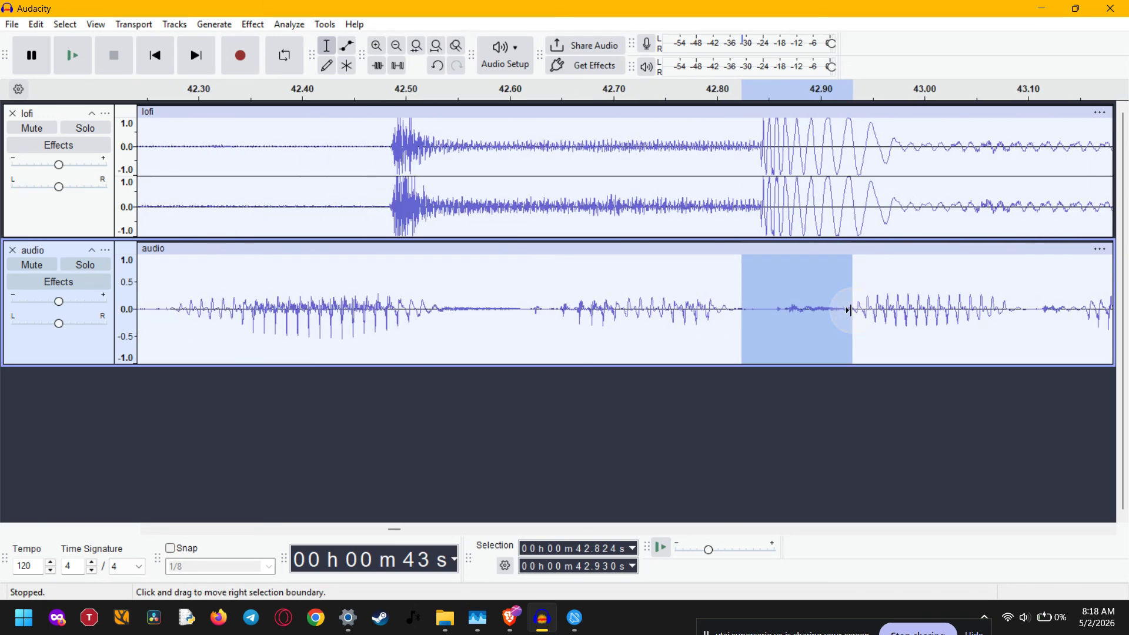
scroll(850, 310, right, 10)
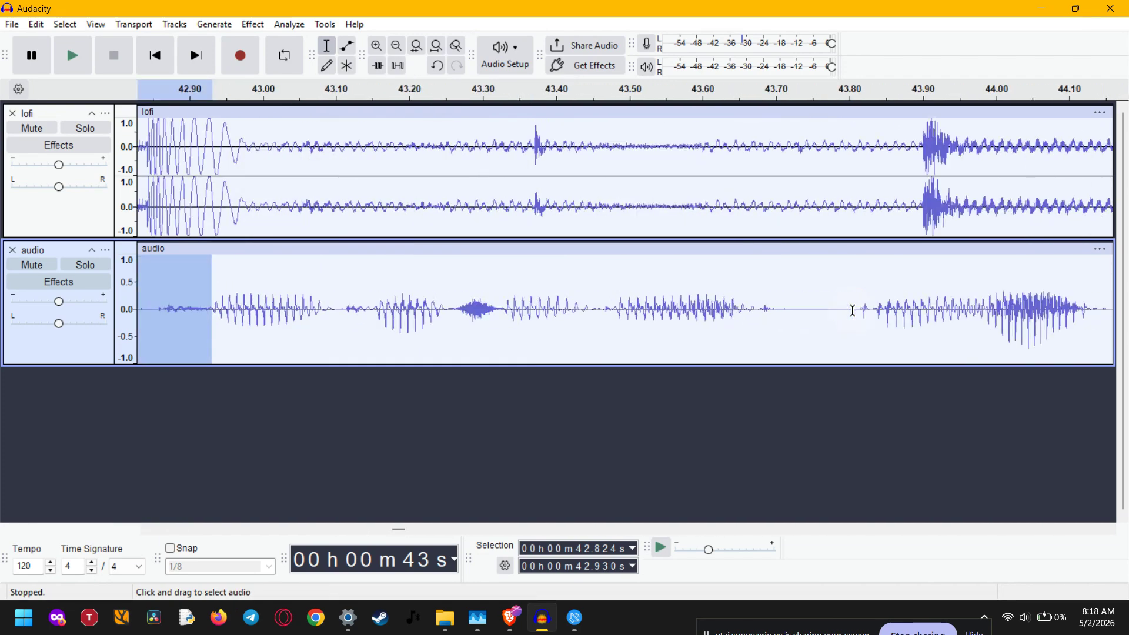
scroll(852, 310, right, 6)
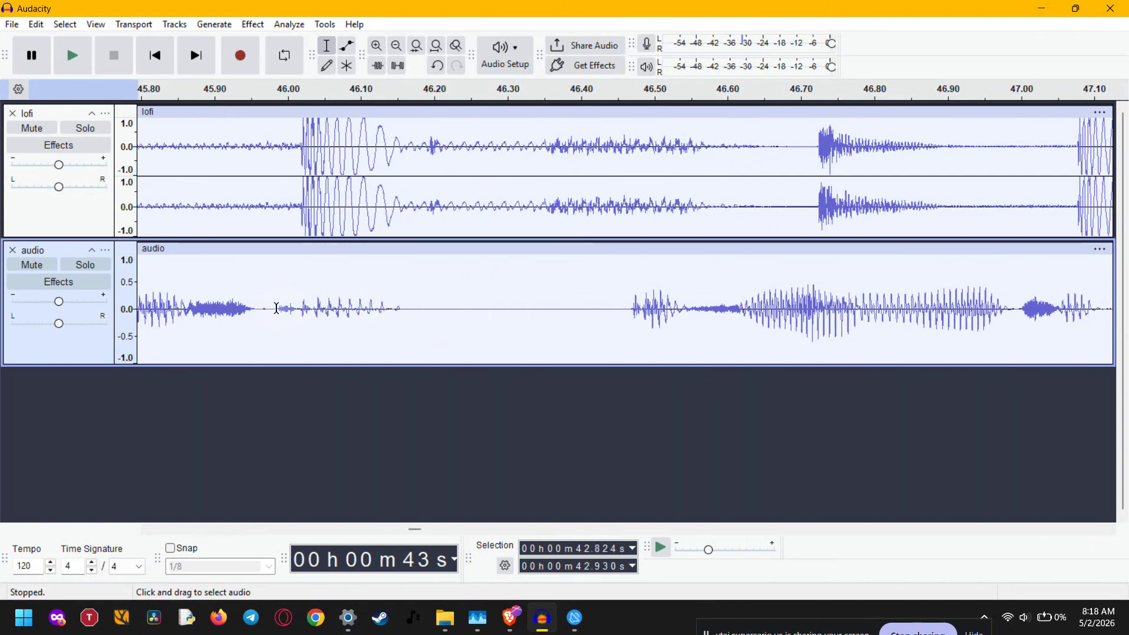
drag(272, 307, 621, 310)
drag(390, 309, 630, 311)
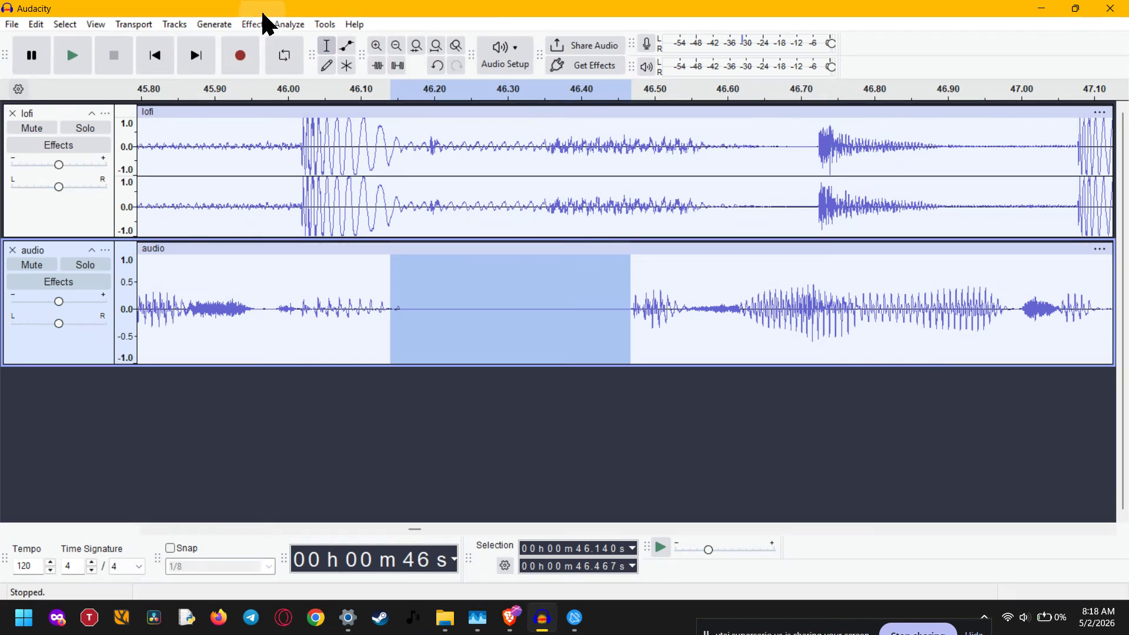
click(253, 24)
mouse_move(287, 192)
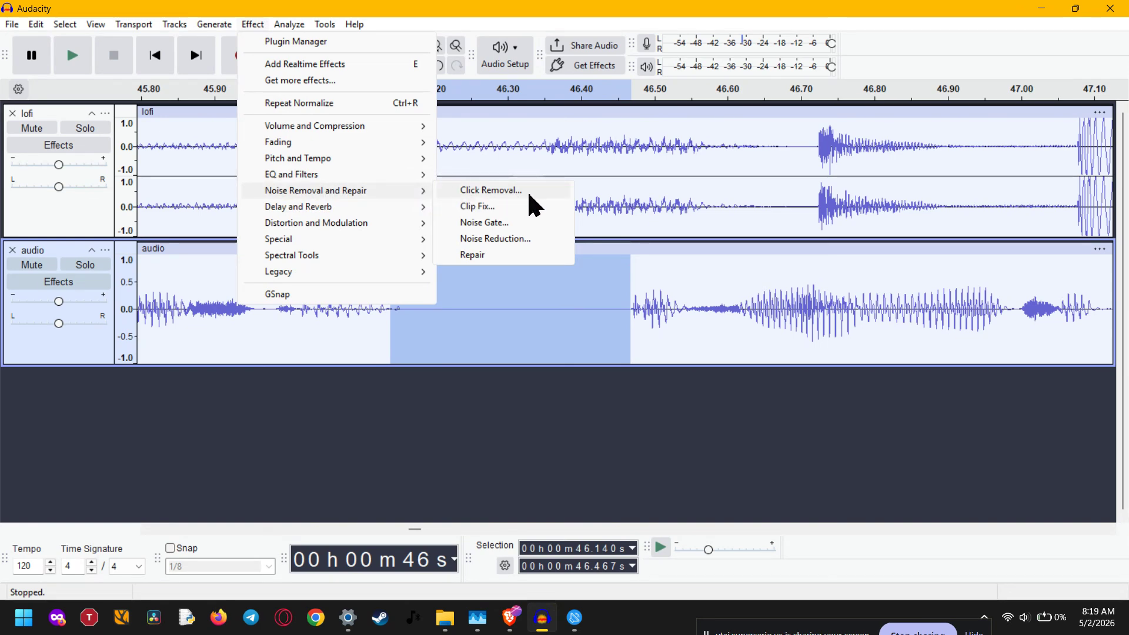
click(525, 238)
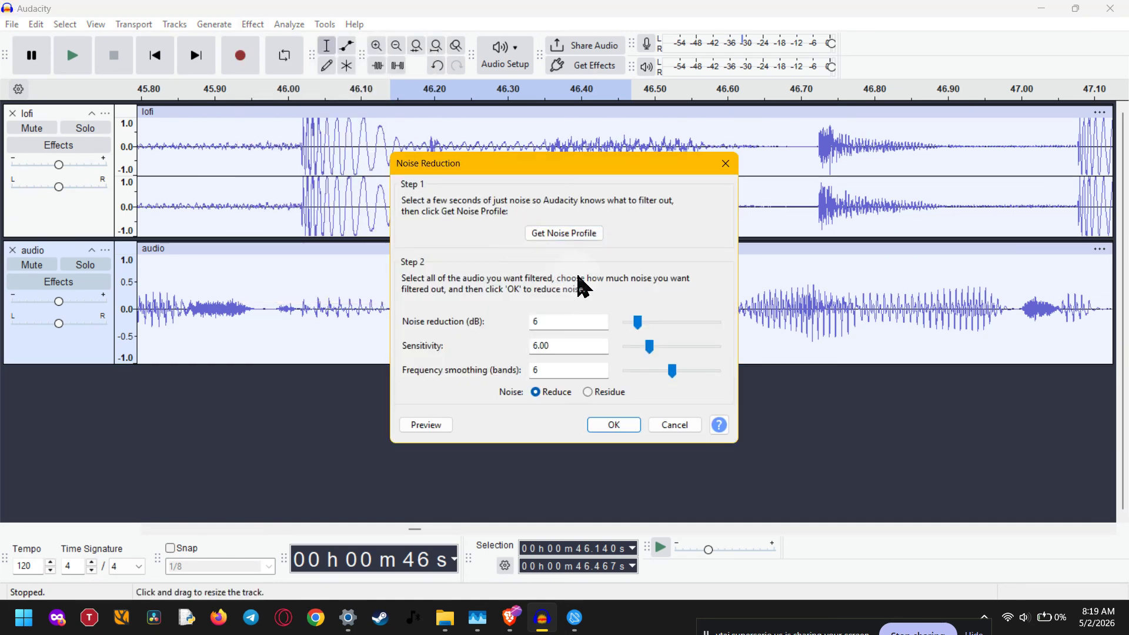
click(564, 234)
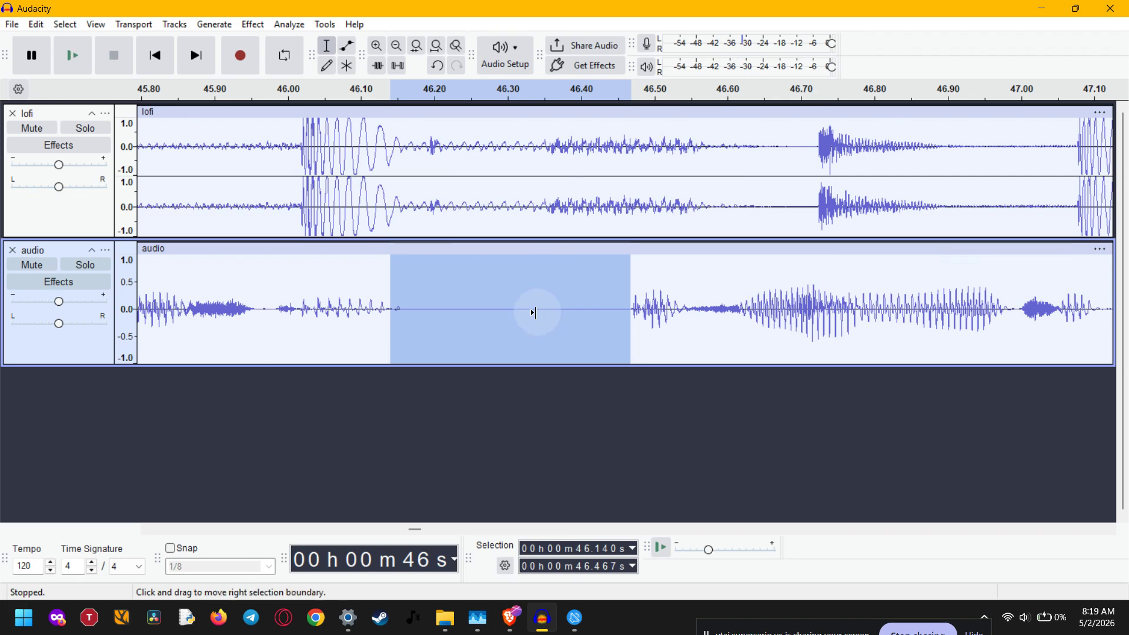
Look through the audio track's waveform beyond the sampled gap, up to about 1:05.
ctrl+scroll(535, 309, down, 3)
ctrl+scroll(534, 312, down, 1)
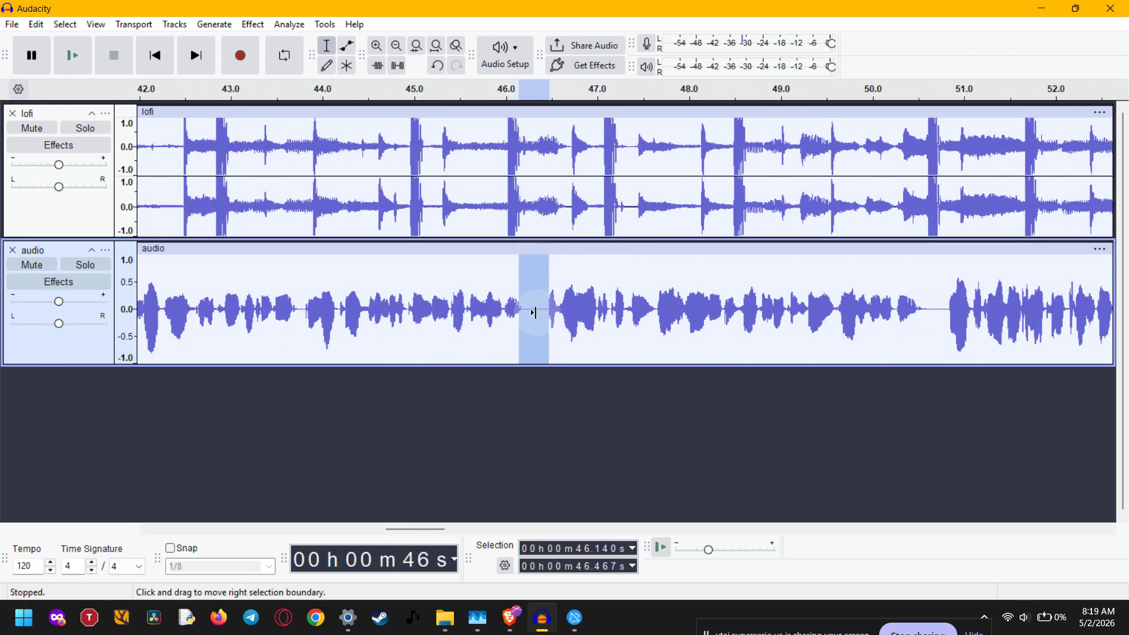
scroll(536, 312, right, 2)
scroll(536, 312, right, 8)
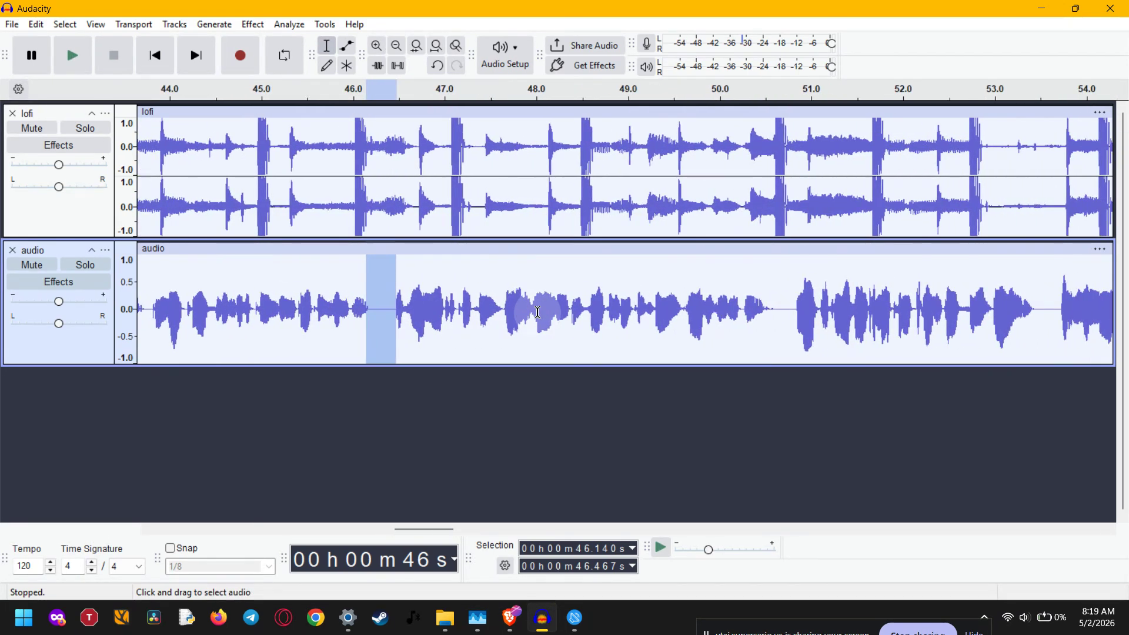
scroll(537, 312, right, 7)
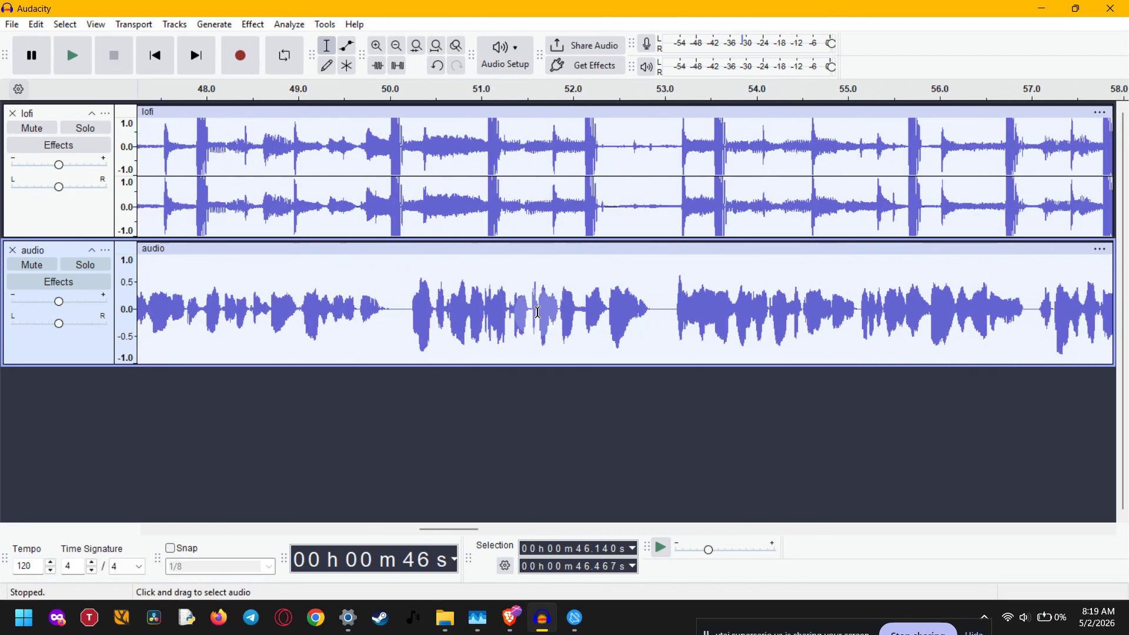
scroll(537, 312, right, 1)
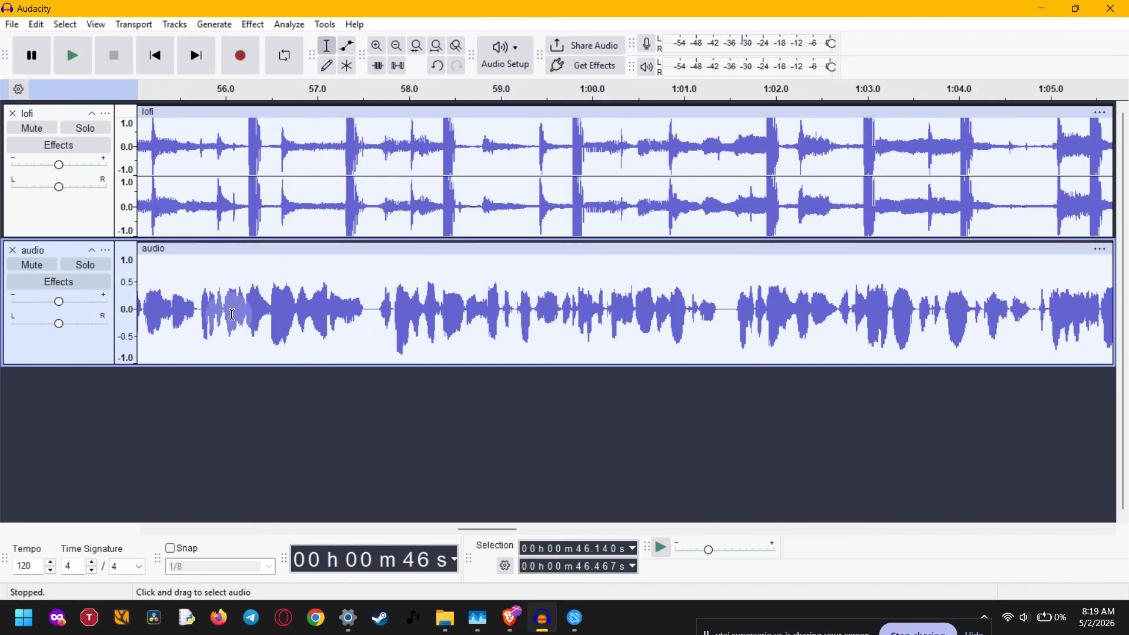
click(347, 297)
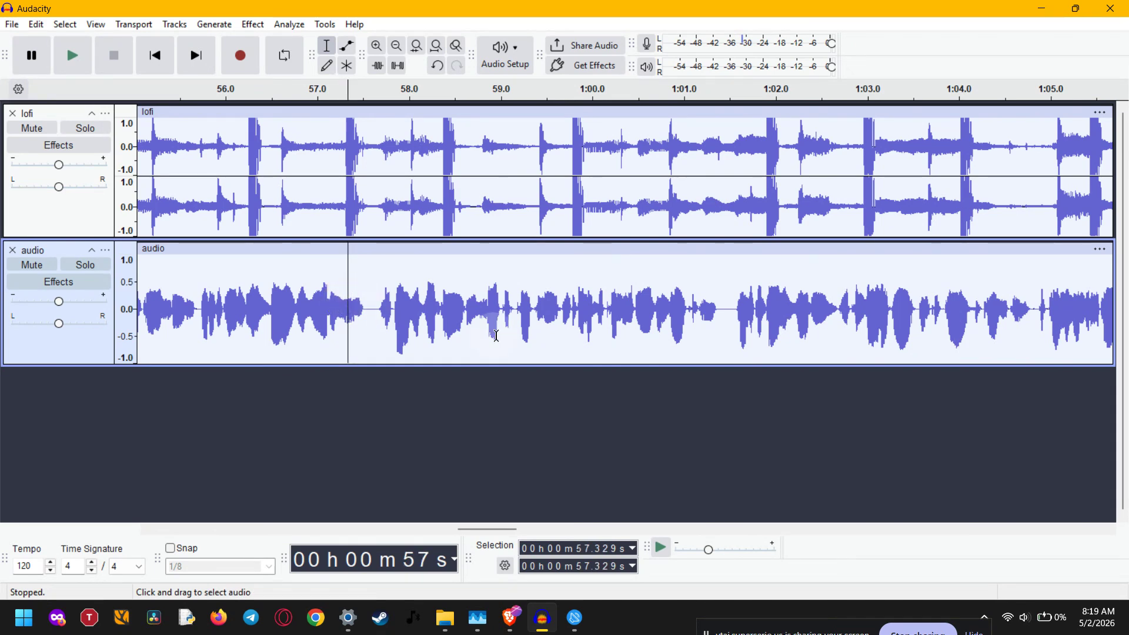
click(539, 337)
Apply Noise Reduction to the entire audio track with 12 dB reduction and frequency smoothing of 3 bands.
click(90, 345)
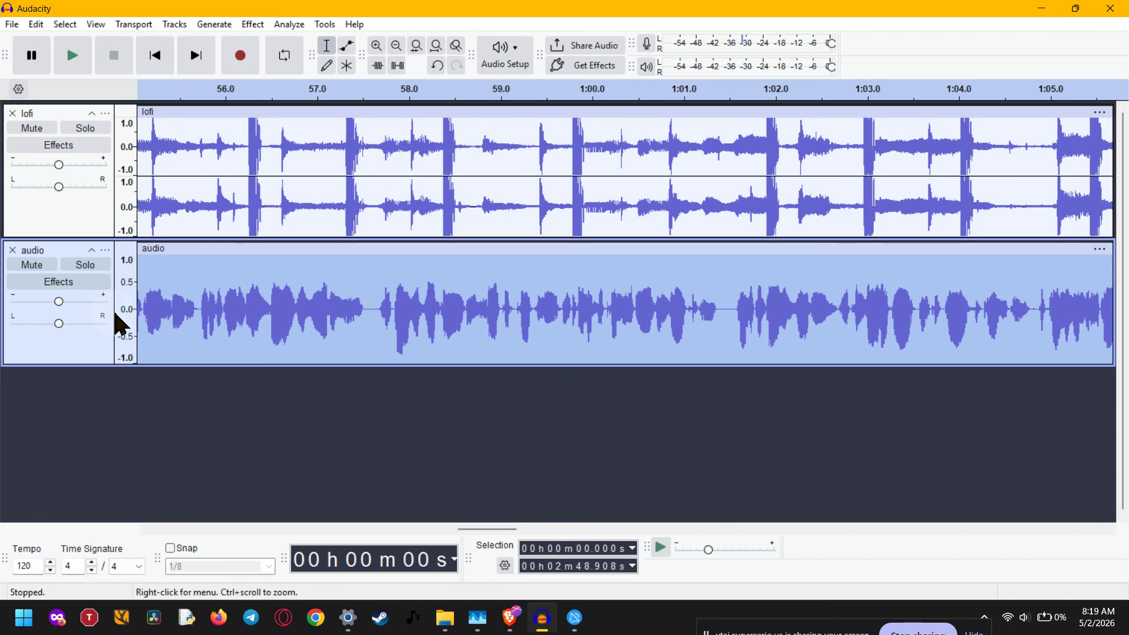
click(253, 24)
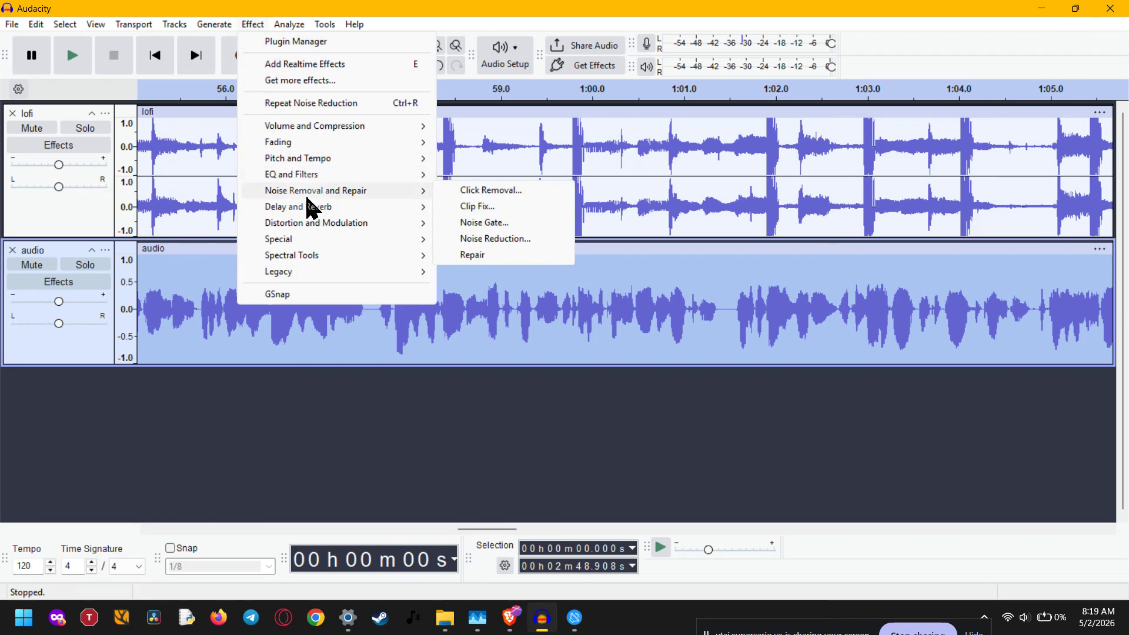
click(505, 241)
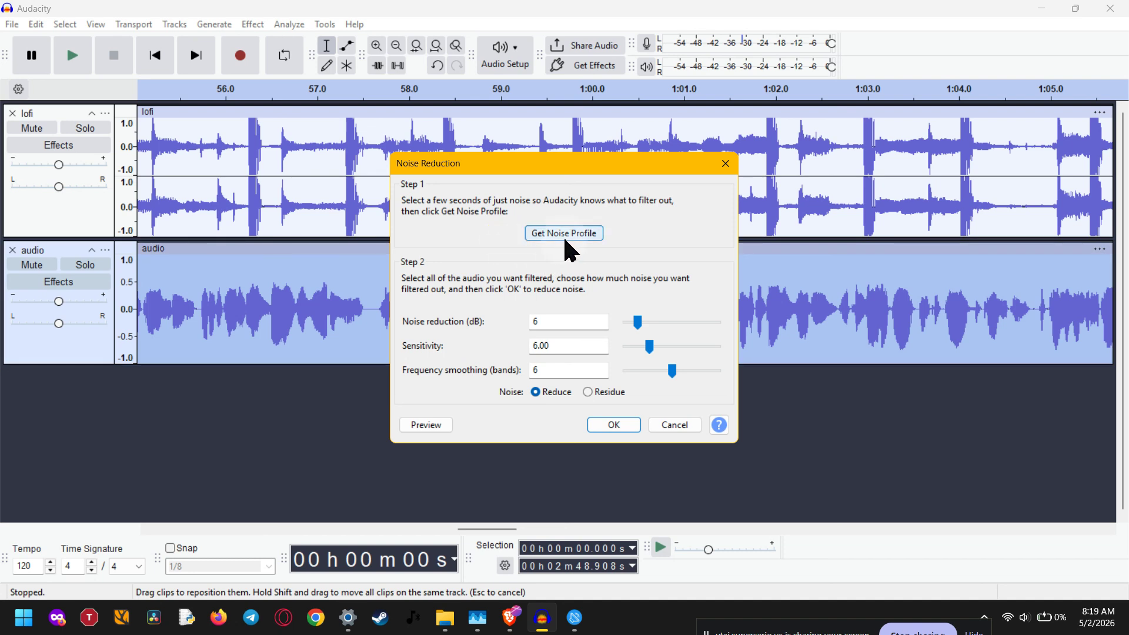
click(566, 321)
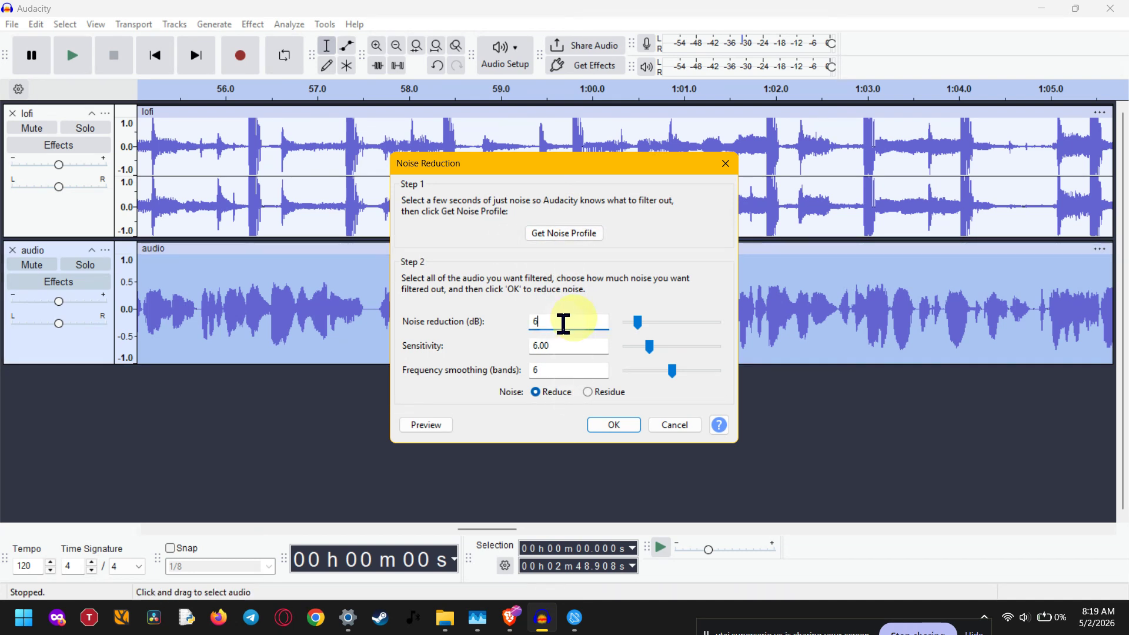
drag(639, 325, 651, 324)
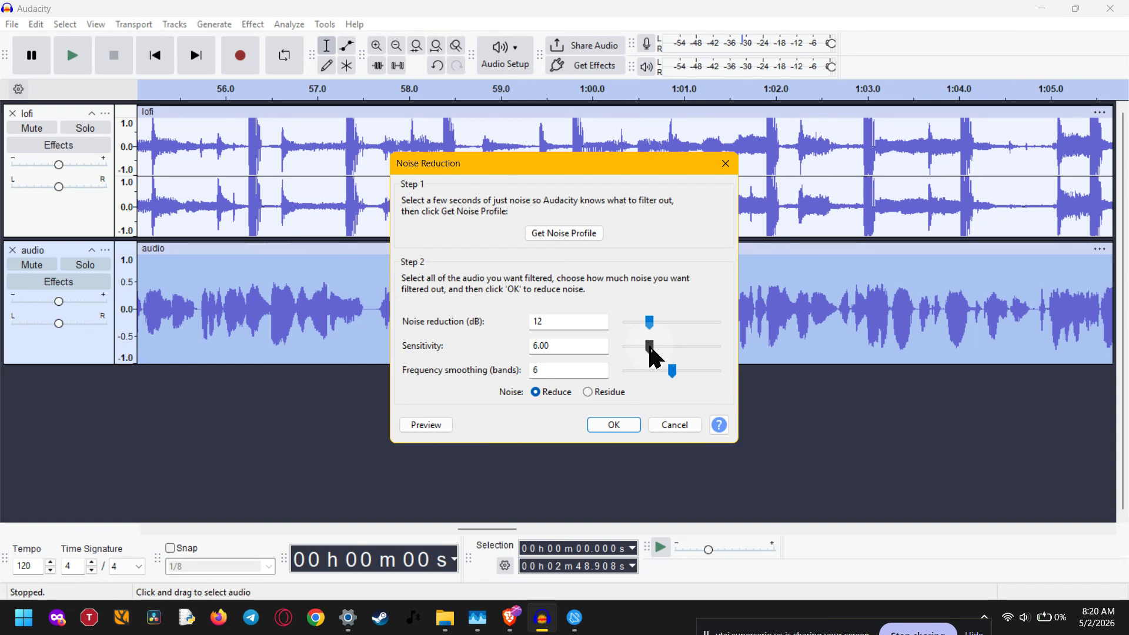
drag(674, 377, 652, 372)
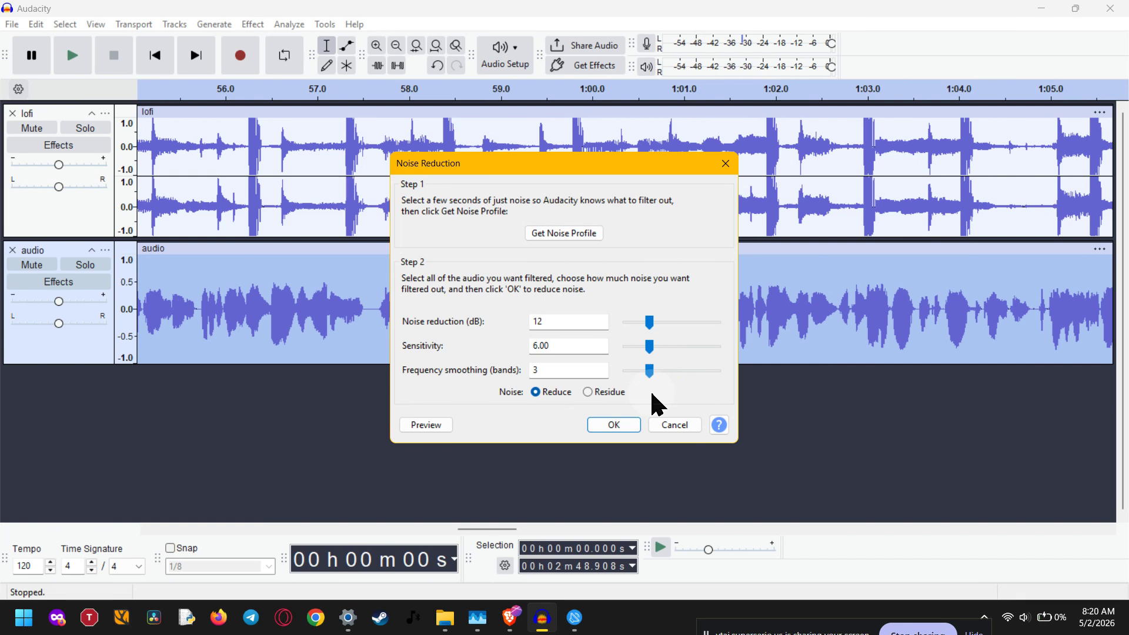
click(634, 422)
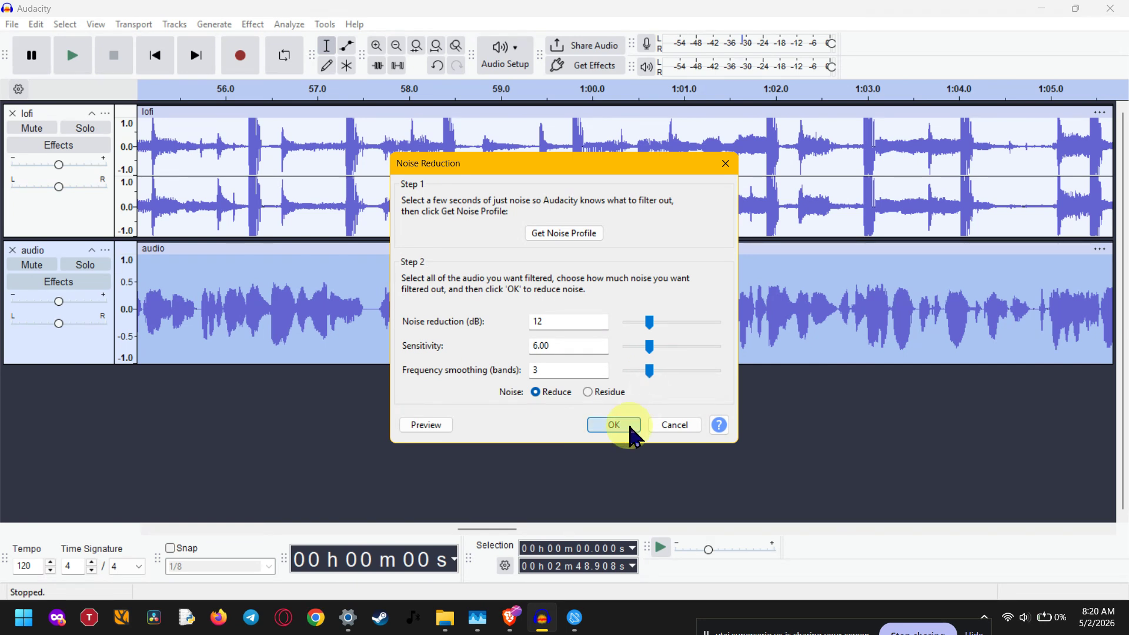